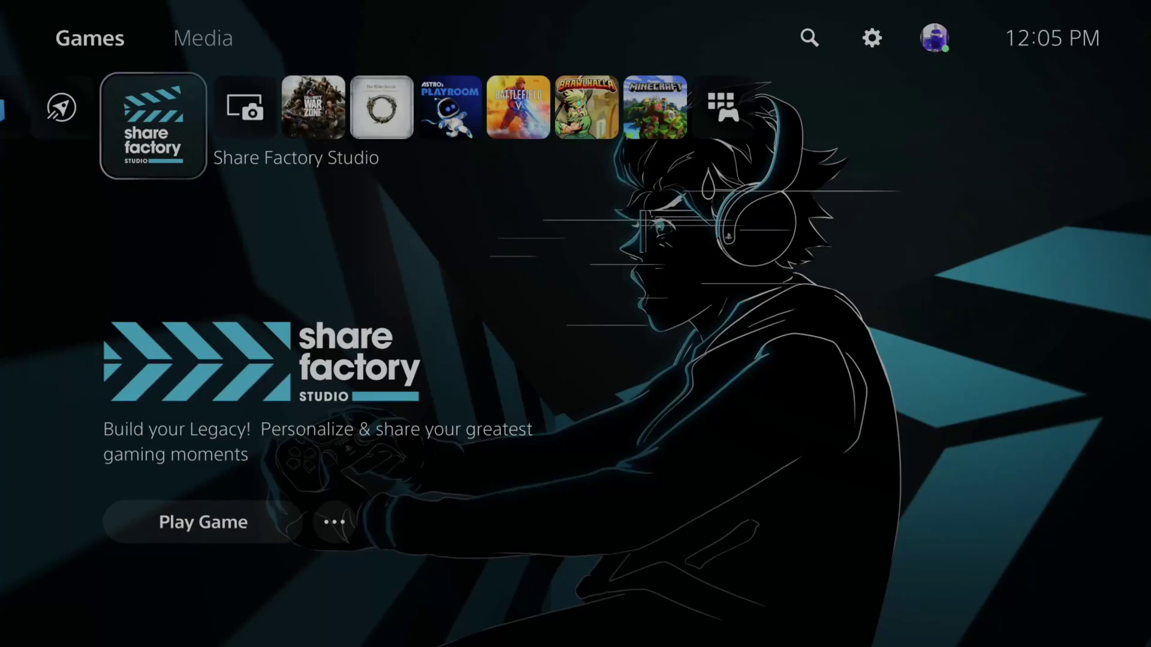
# Open the Captures and Broadcasts section of the console settings.
pyautogui.press('Right')
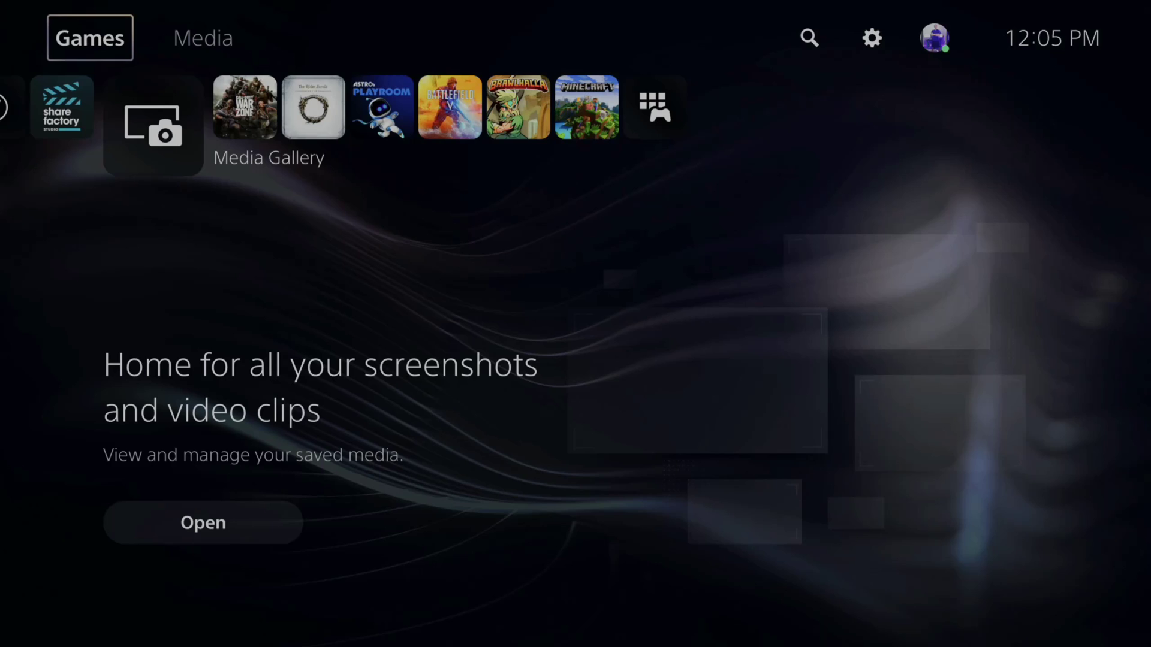
pyautogui.press('Right')
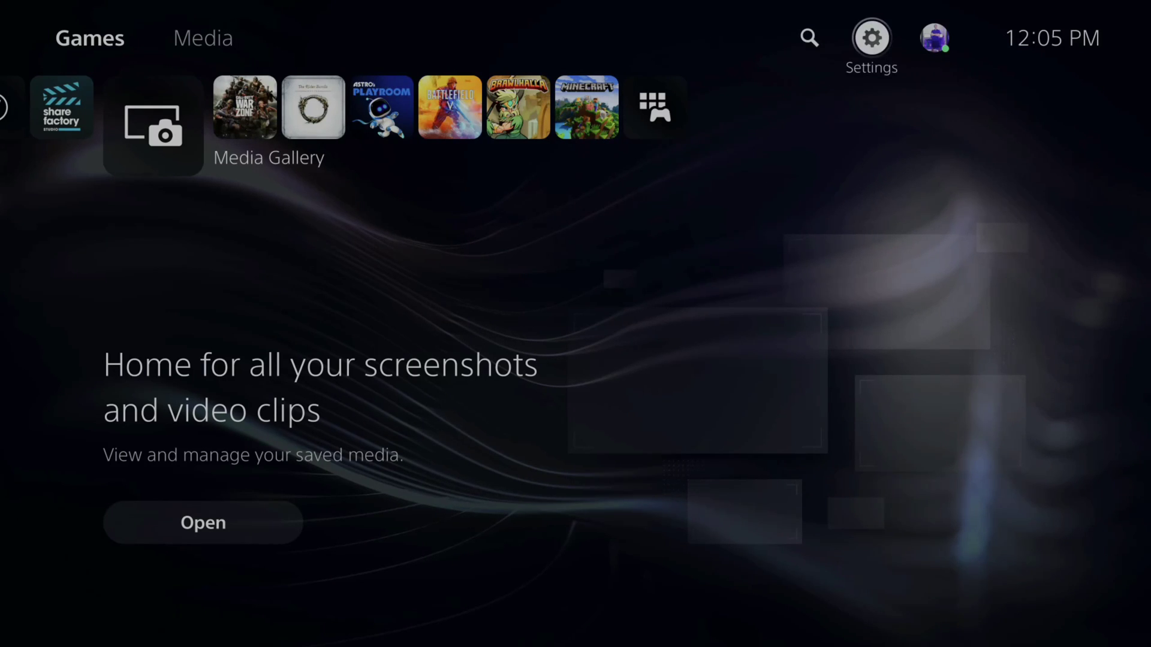
pyautogui.press('Return')
pyautogui.press('Down')
pyautogui.press('Down')
pyautogui.press('Down')
pyautogui.press('Down')
pyautogui.press('Down')
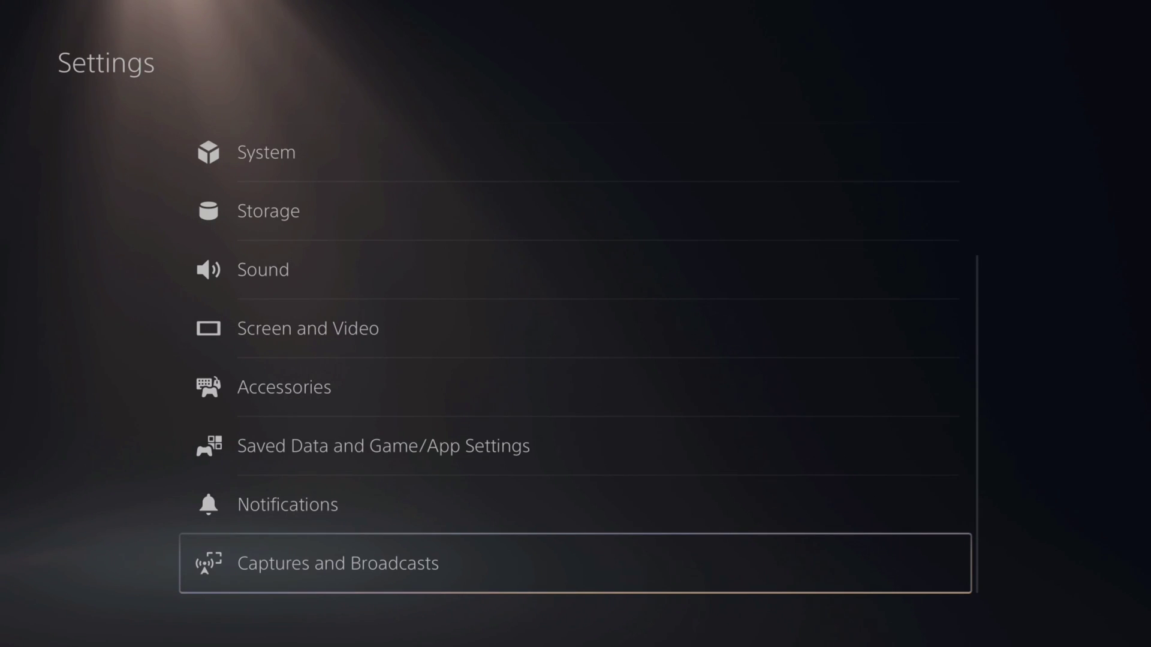
pyautogui.press('Return')
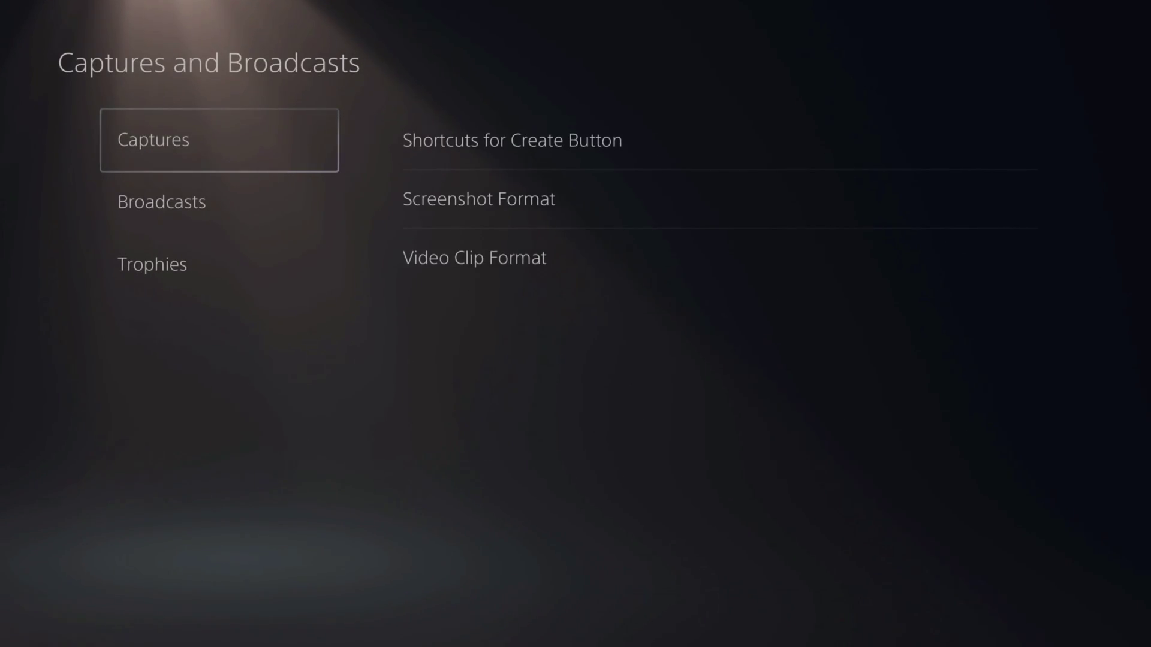
# Open the Camera options of the Broadcasts settings.
pyautogui.press('Down')
pyautogui.press('Right')
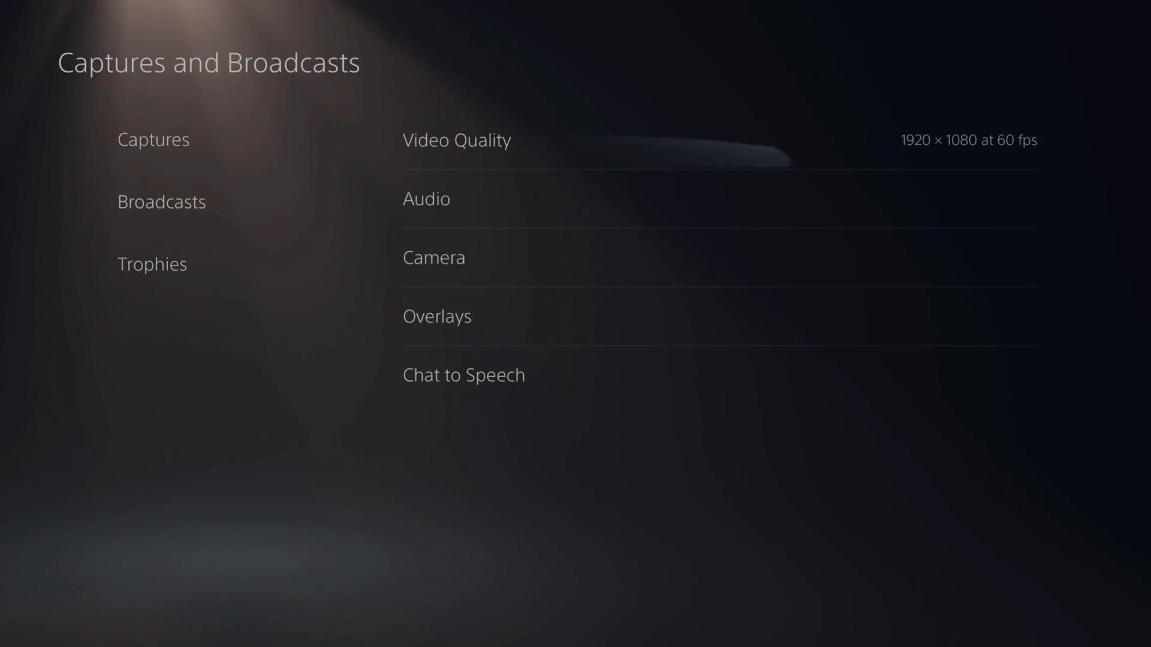
pyautogui.press('Down')
pyautogui.press('Down')
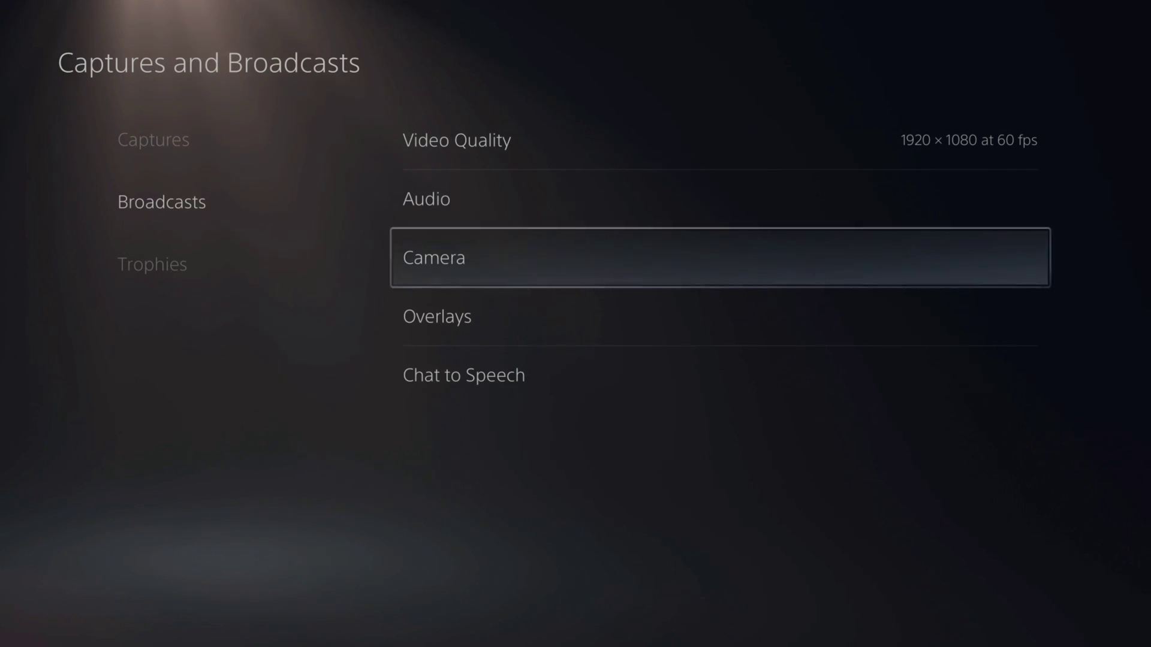
pyautogui.press('Return')
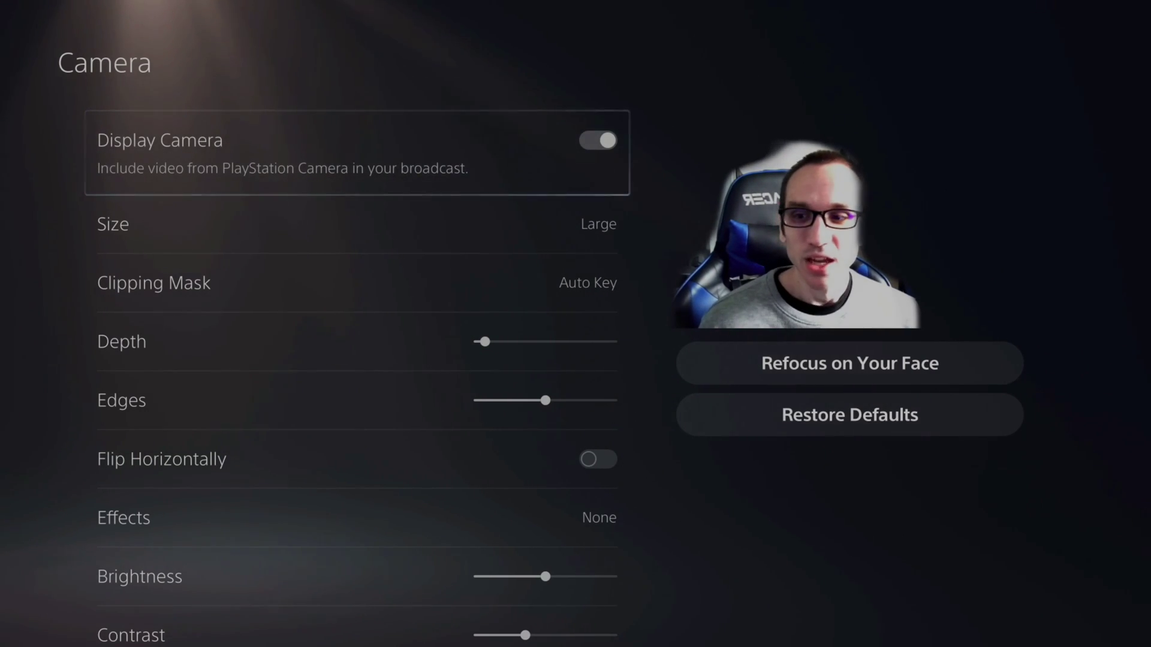
# Set the broadcast camera's Clipping Mask to None.
pyautogui.press('Down')
pyautogui.press('Down')
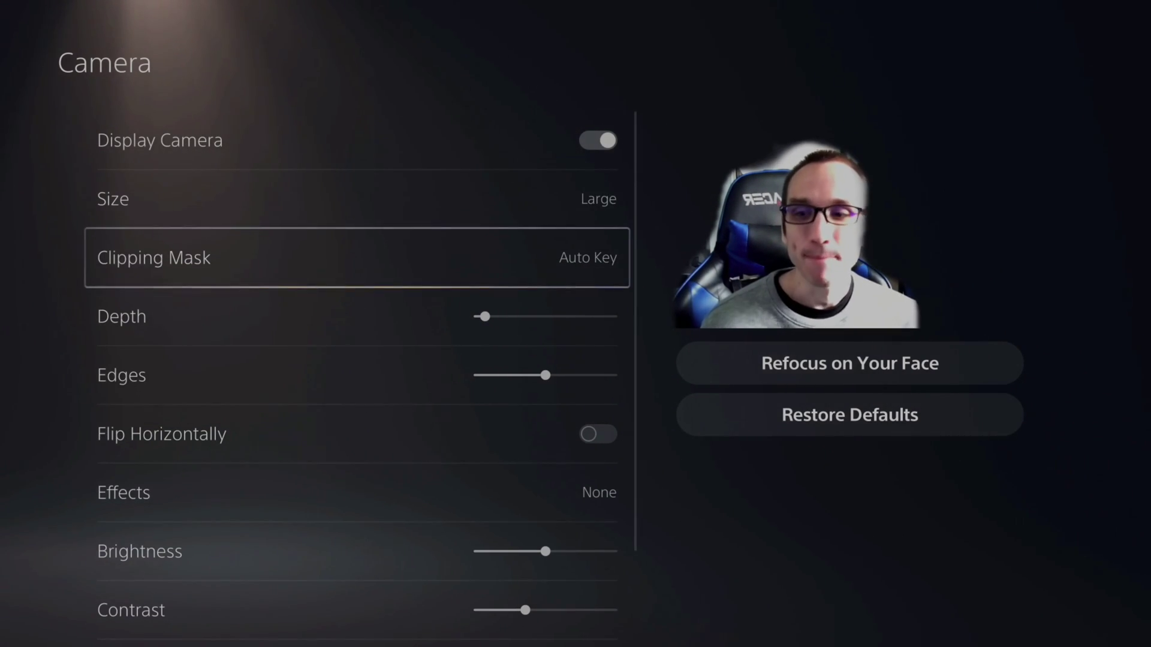
pyautogui.press('Return')
pyautogui.press('Up')
pyautogui.press('Up')
pyautogui.press('Up')
pyautogui.press('Up')
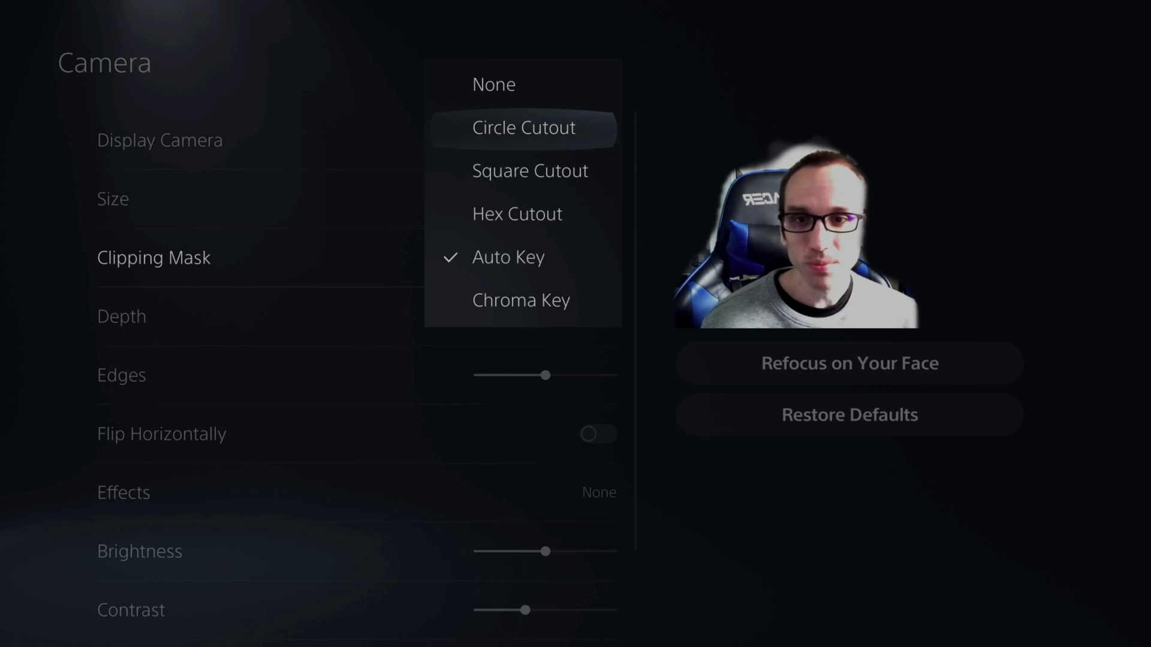
pyautogui.press('Return')
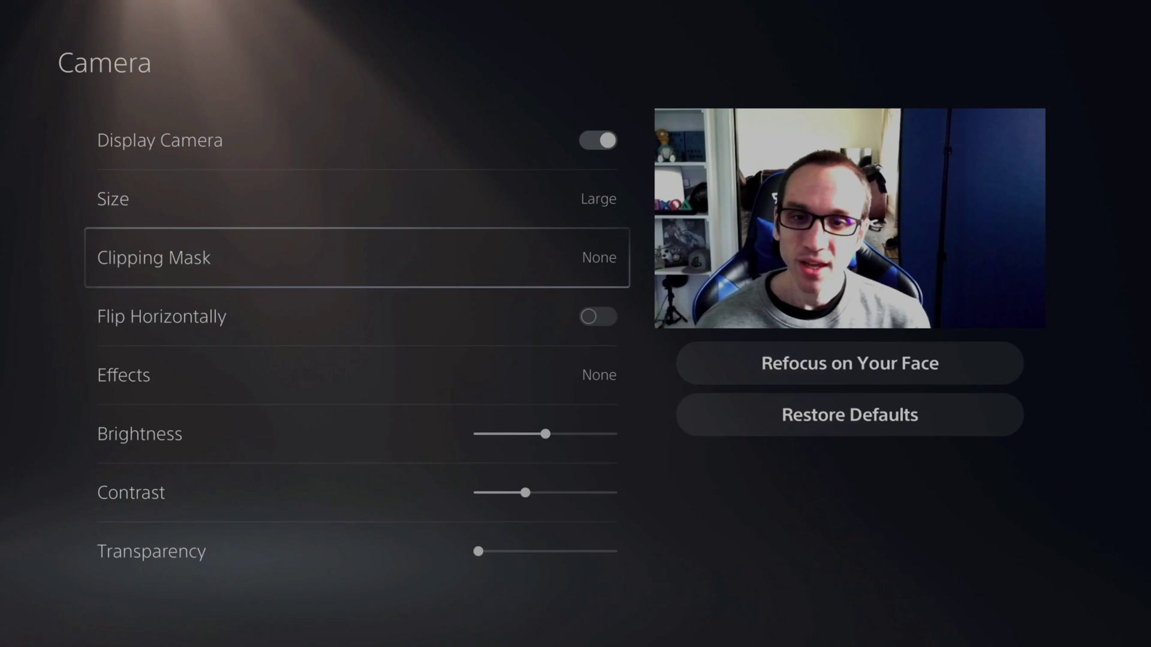
# Set the Clipping Mask to Auto Key and its Depth to about one fifth of the range.
pyautogui.press('Return')
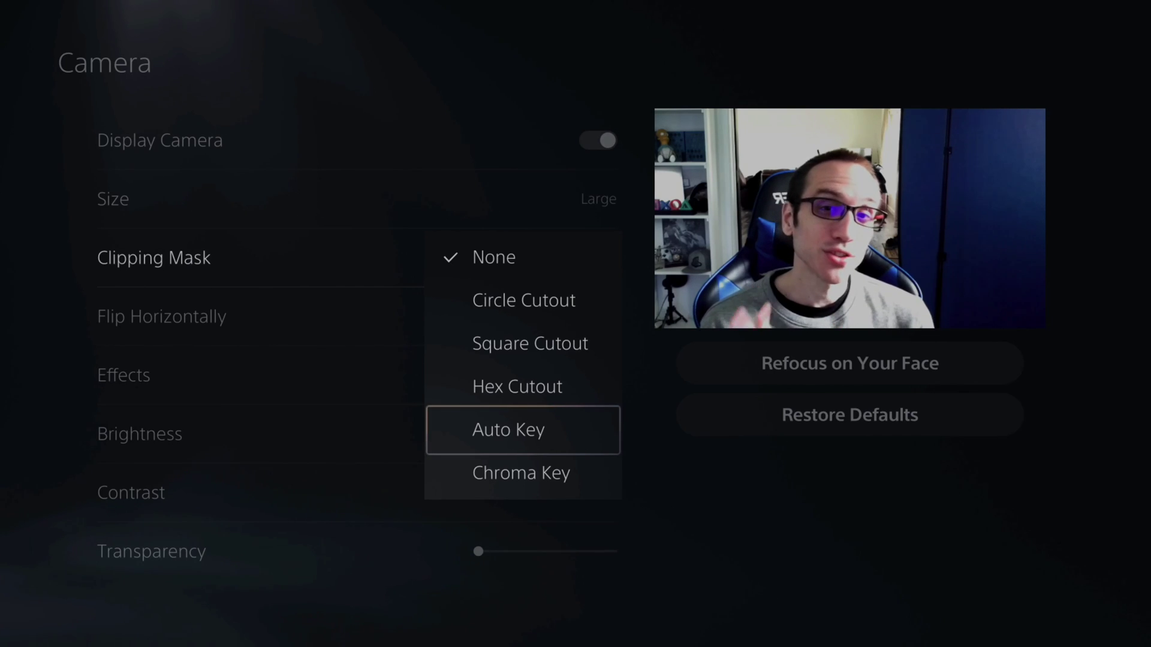
pyautogui.press('Return')
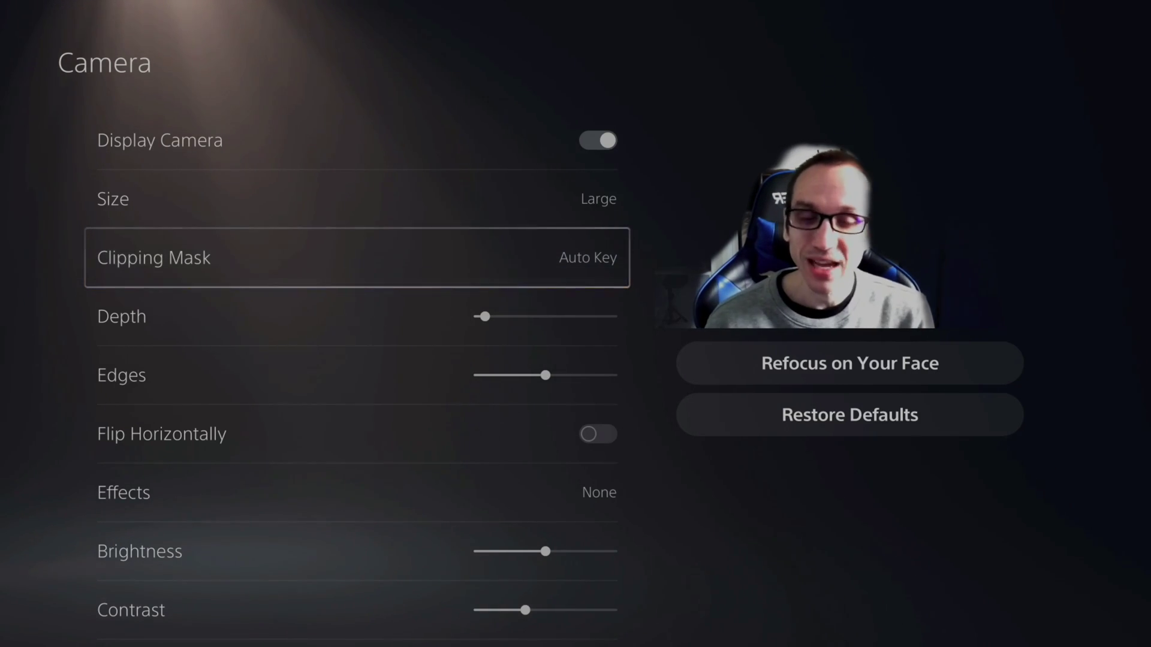
pyautogui.press('Down')
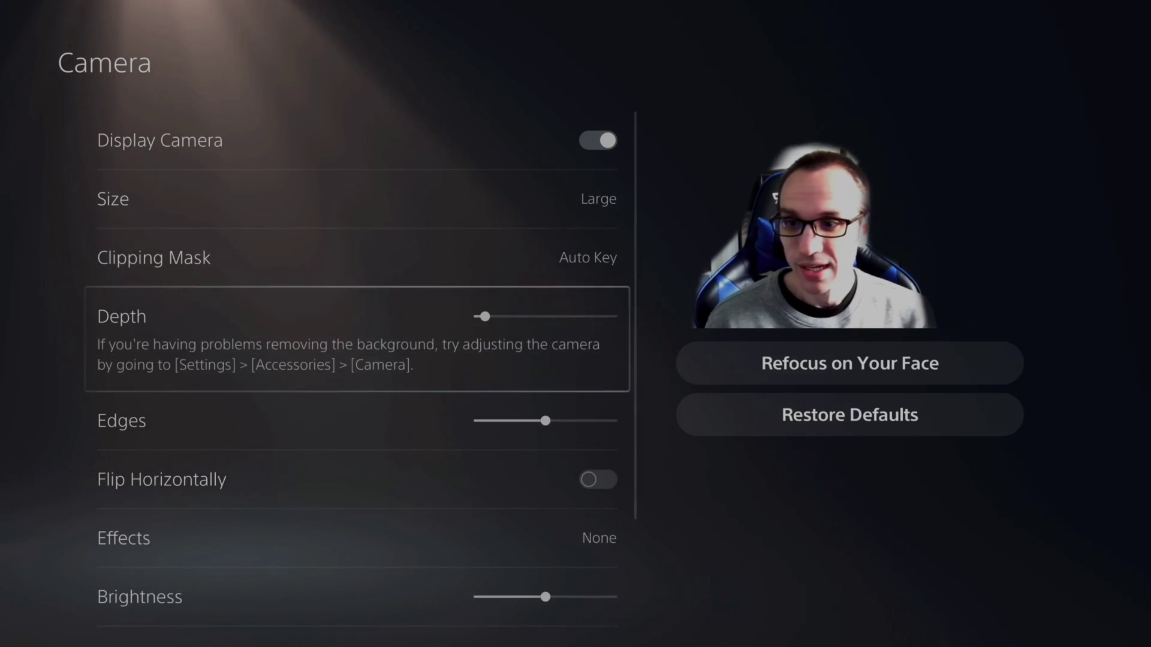
pyautogui.press('Return')
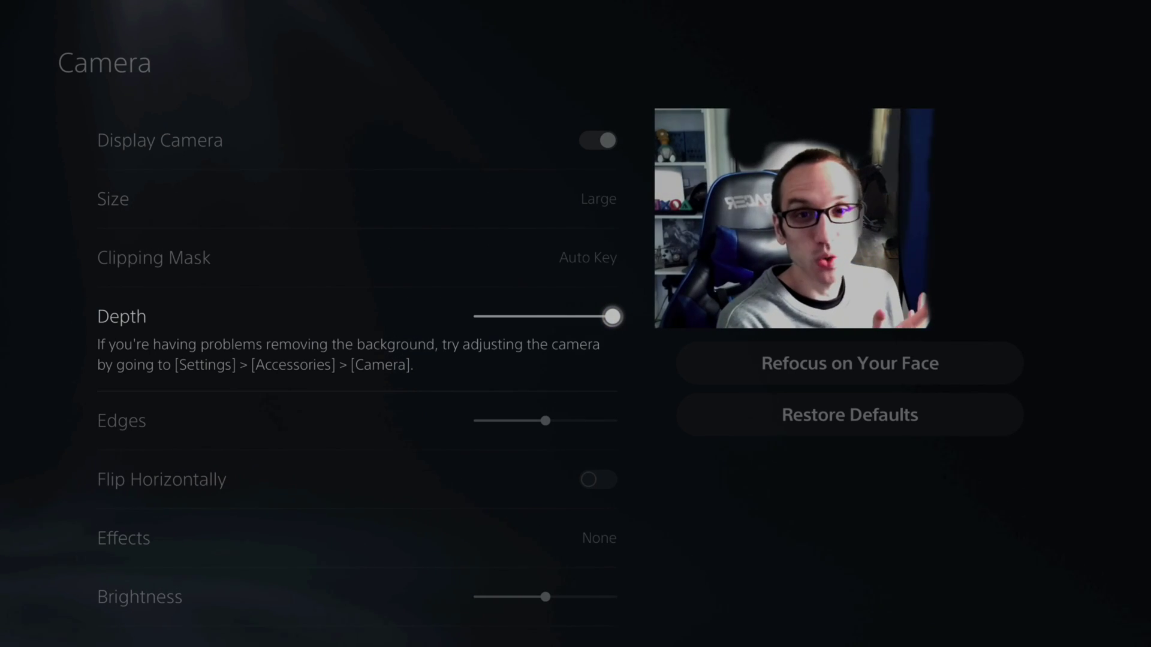
pyautogui.press('Left')
pyautogui.press('Left')
pyautogui.press('Left')
pyautogui.press('Left')
pyautogui.press('Left')
pyautogui.press('Left')
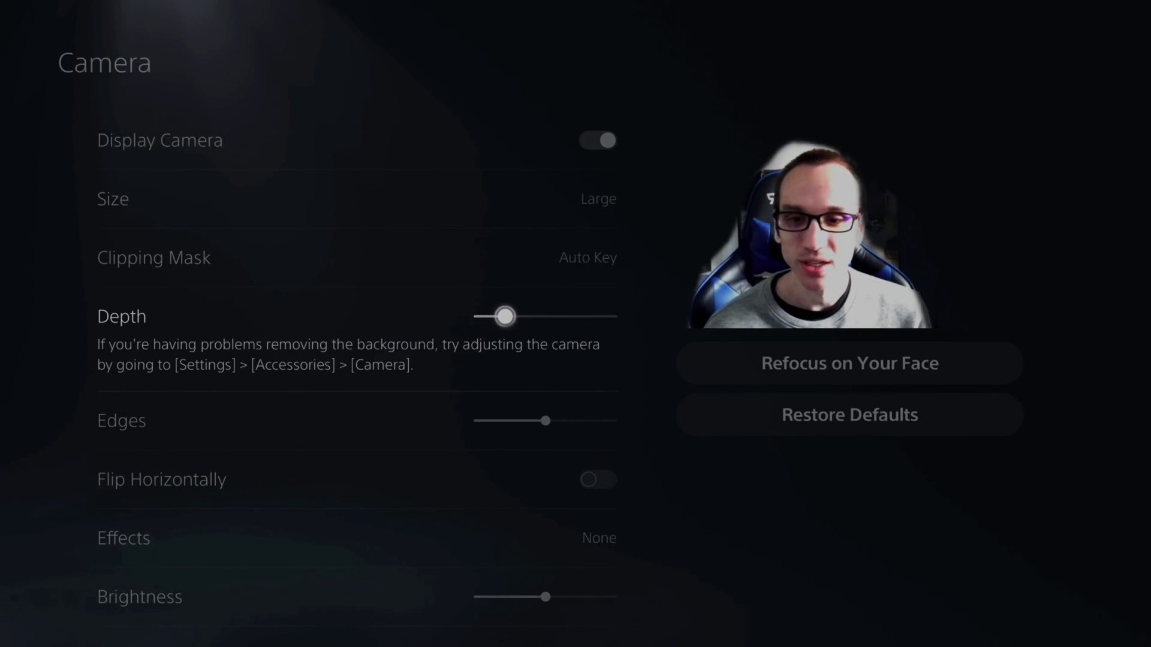
pyautogui.press('Return')
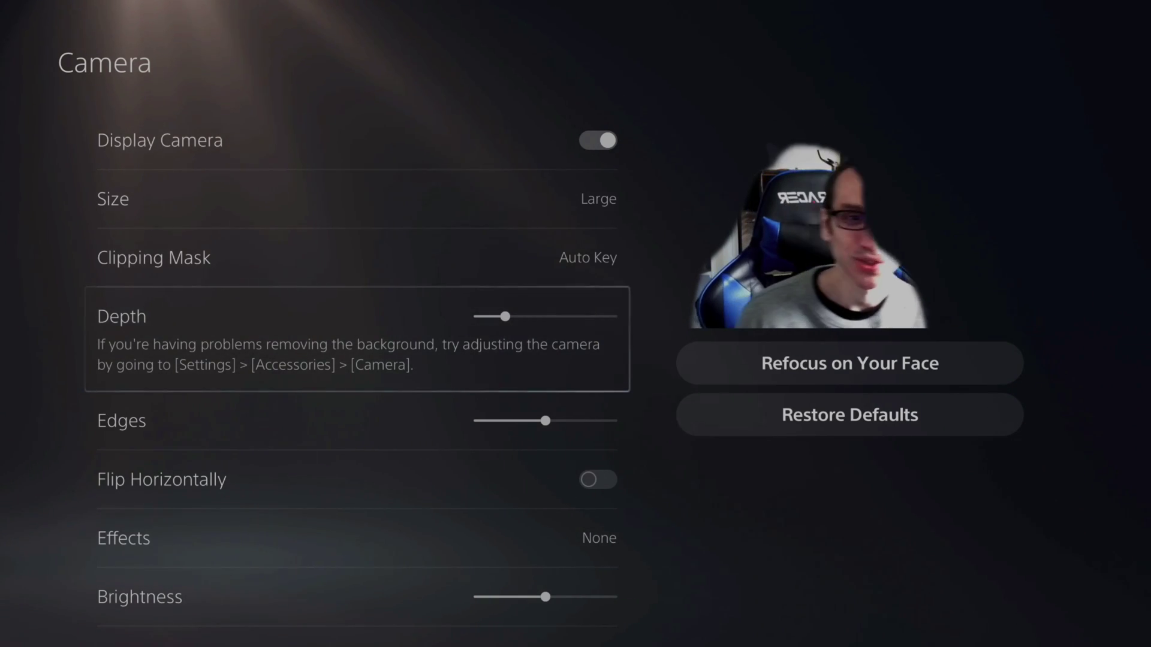
# Set the Edges of the Auto Key mask to about one fifth of the range.
pyautogui.press('Down')
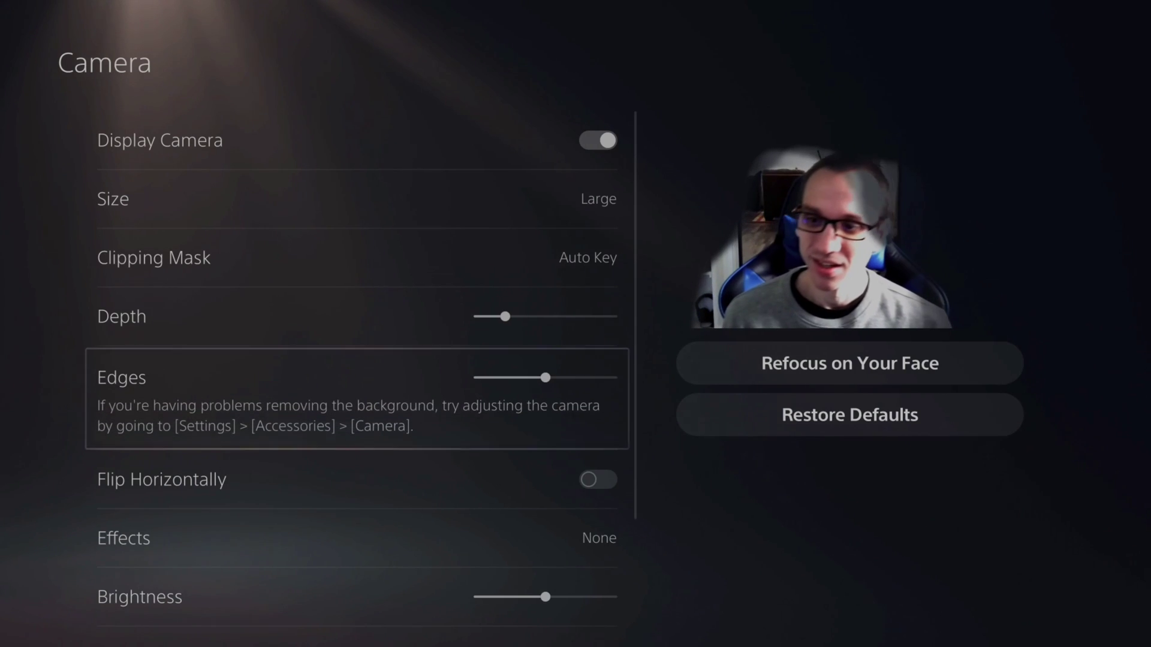
pyautogui.press('Return')
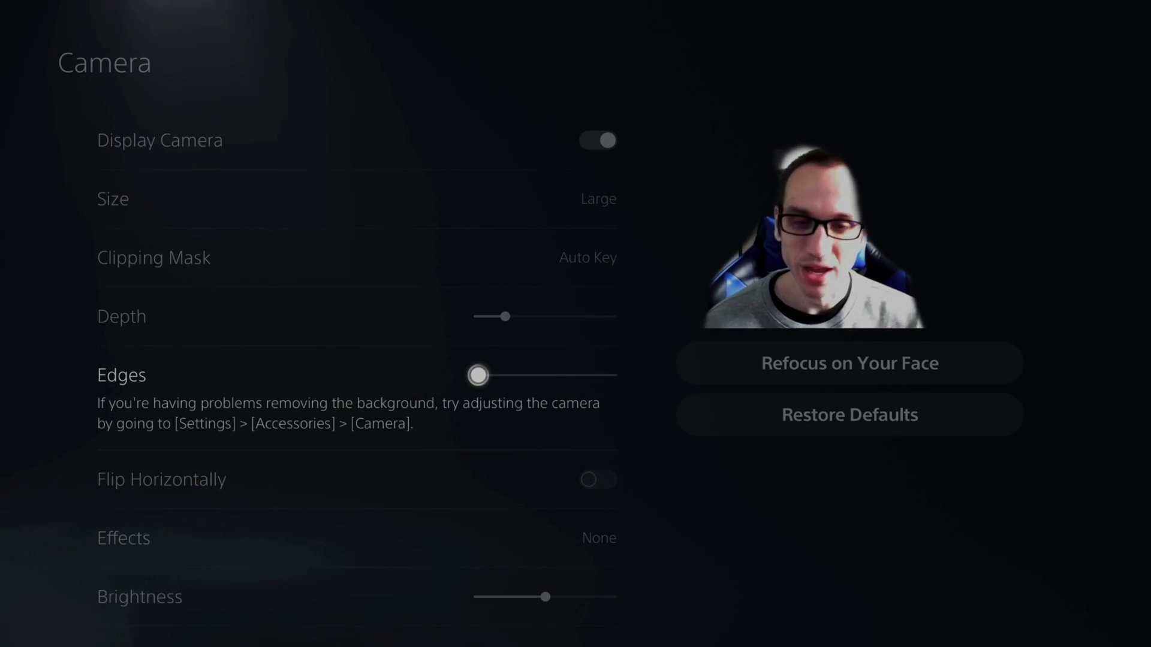
pyautogui.press('Right')
pyautogui.press('Right')
pyautogui.press('Right')
pyautogui.press('Right')
pyautogui.press('Right')
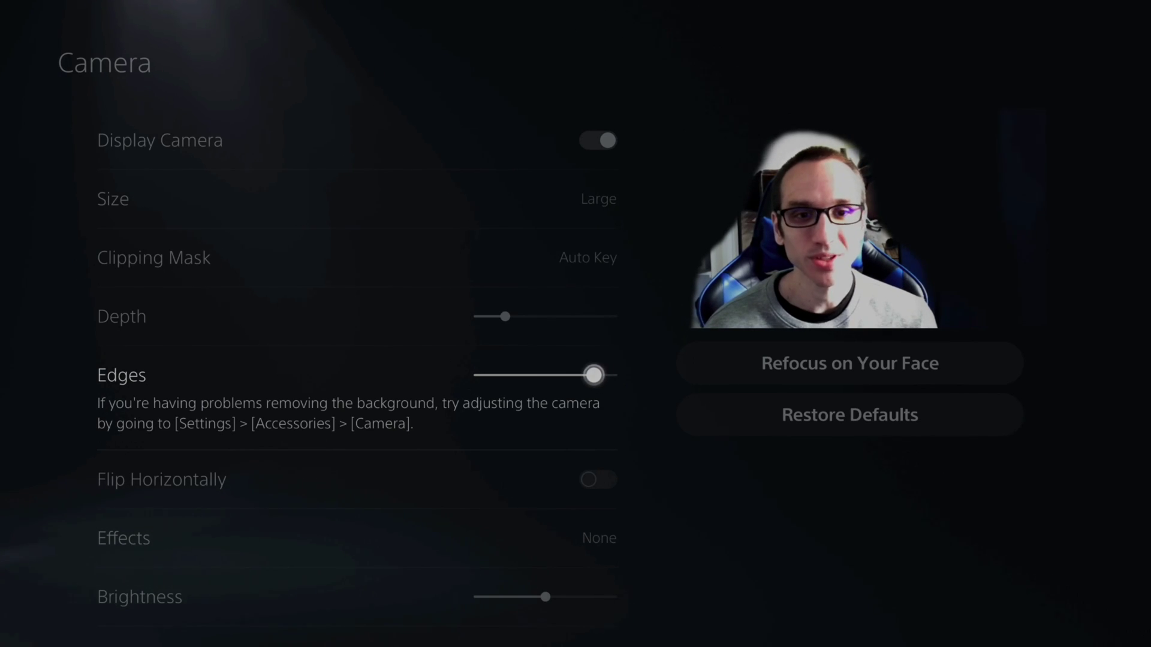
# Refocus the broadcast camera on the face.
pyautogui.press('Right')
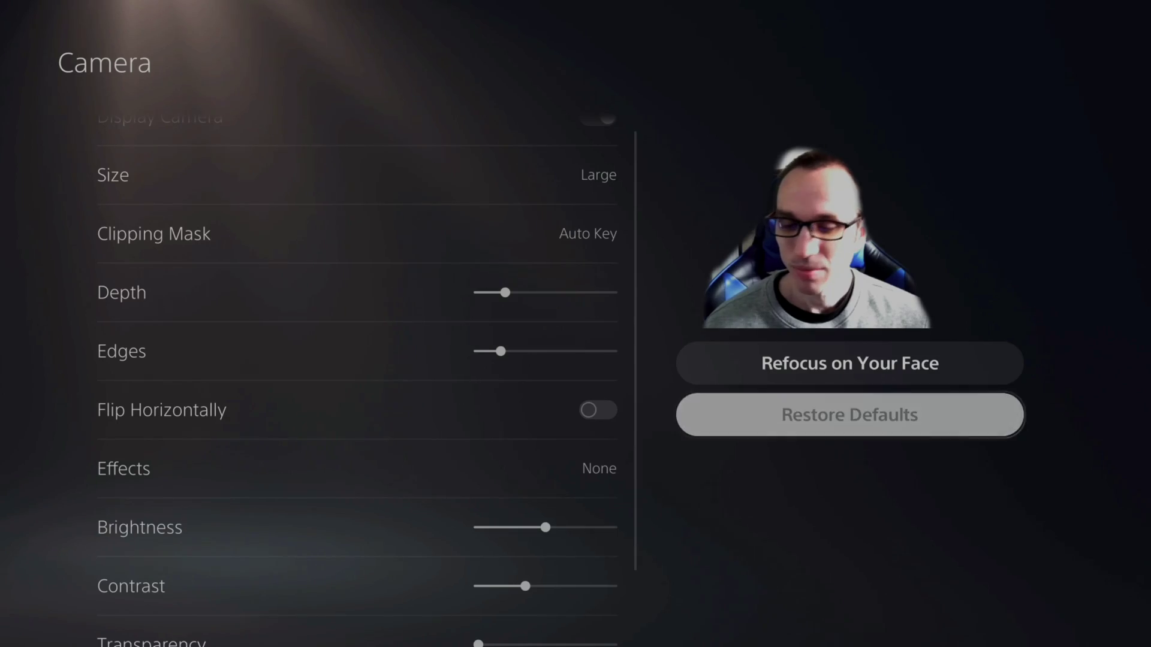
pyautogui.press('Up')
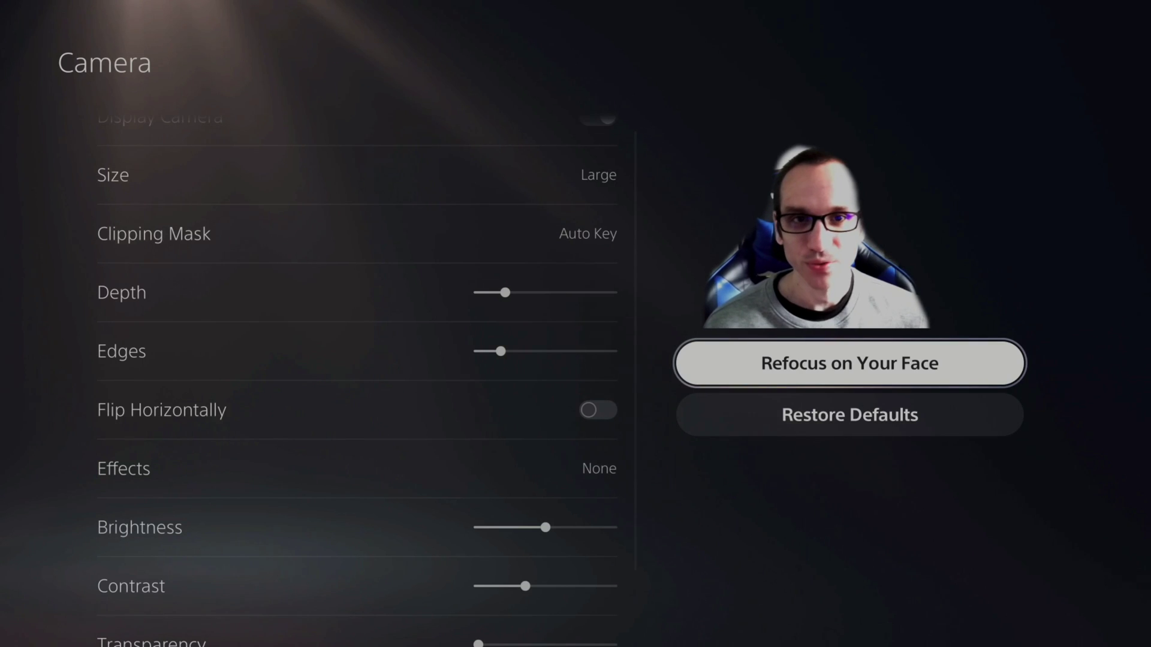
pyautogui.press('Return')
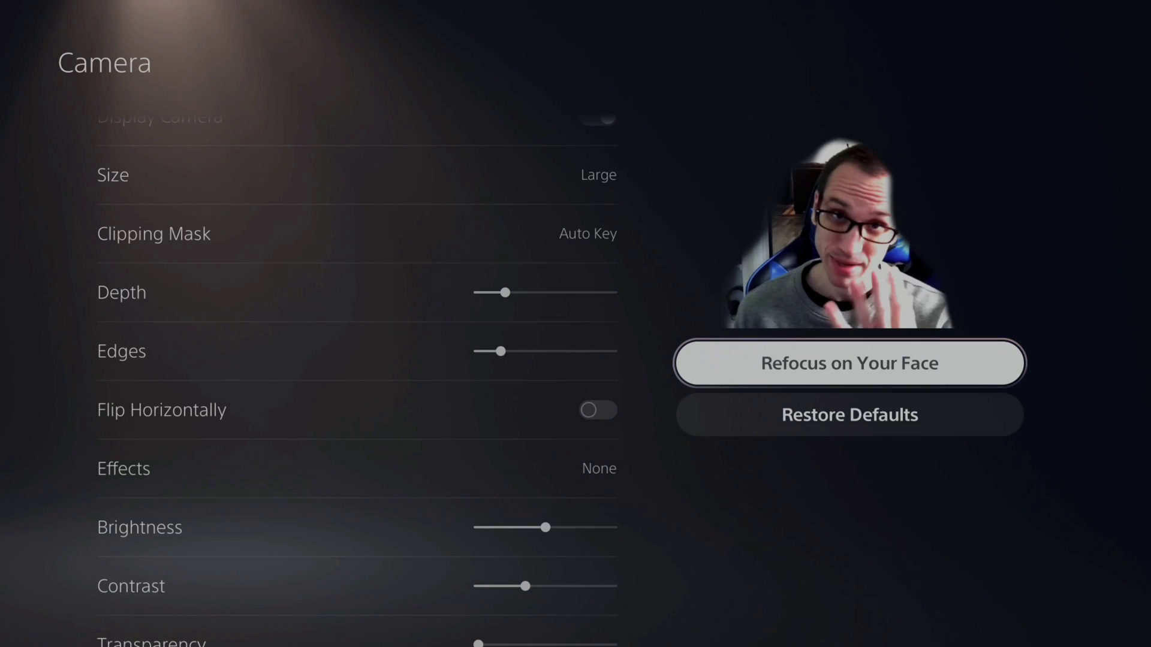
# Leave the camera settings and switch to Share Factory Studio with the capture and broadcast controls displayed over it.
pyautogui.press('Left')
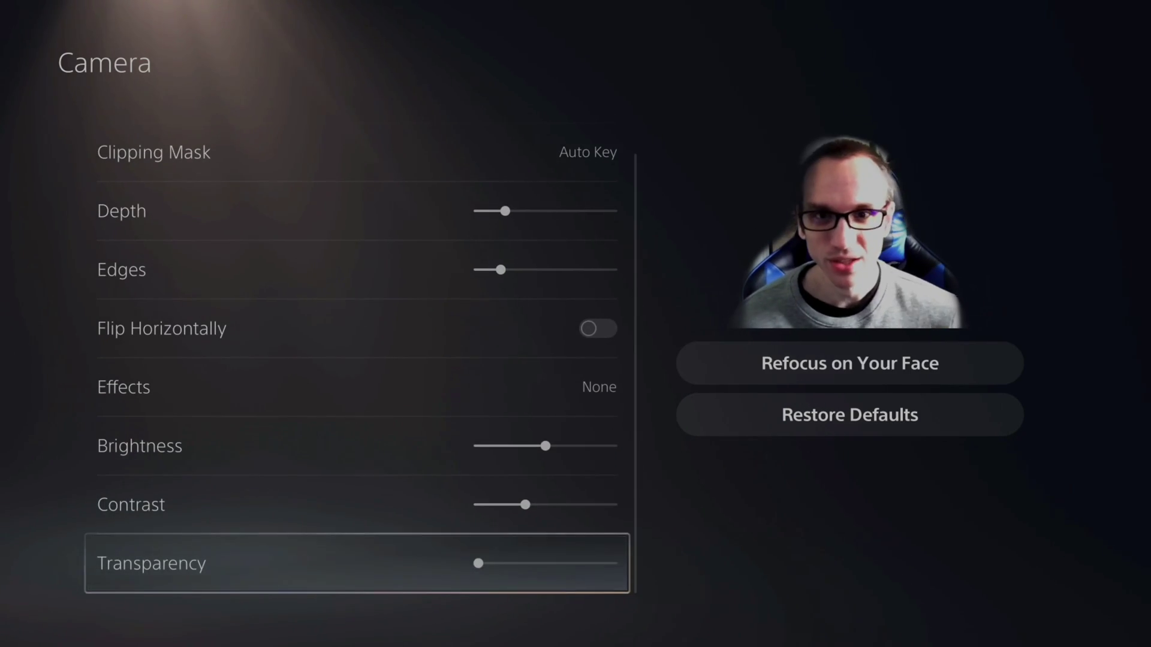
pyautogui.press('Up')
pyautogui.press('Up')
pyautogui.press('Up')
pyautogui.press('Up')
pyautogui.press('Up')
pyautogui.press('Up')
pyautogui.press('Up')
pyautogui.press('Up')
pyautogui.press('Up')
pyautogui.press('Escape')
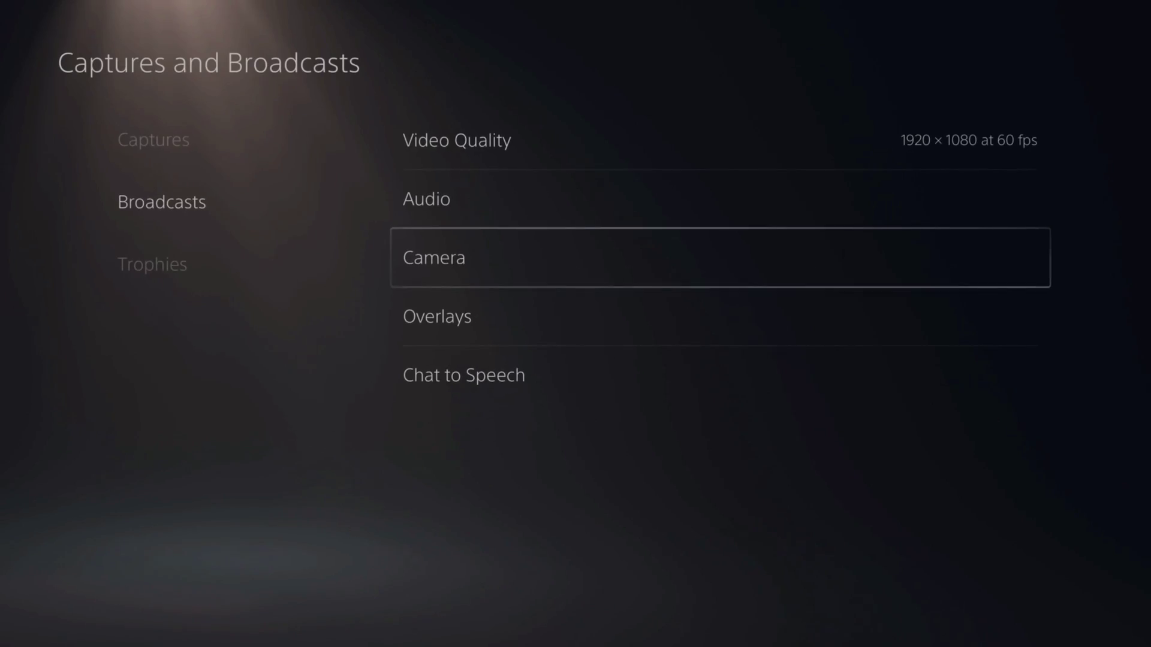
pyautogui.press('Left')
pyautogui.press('Escape')
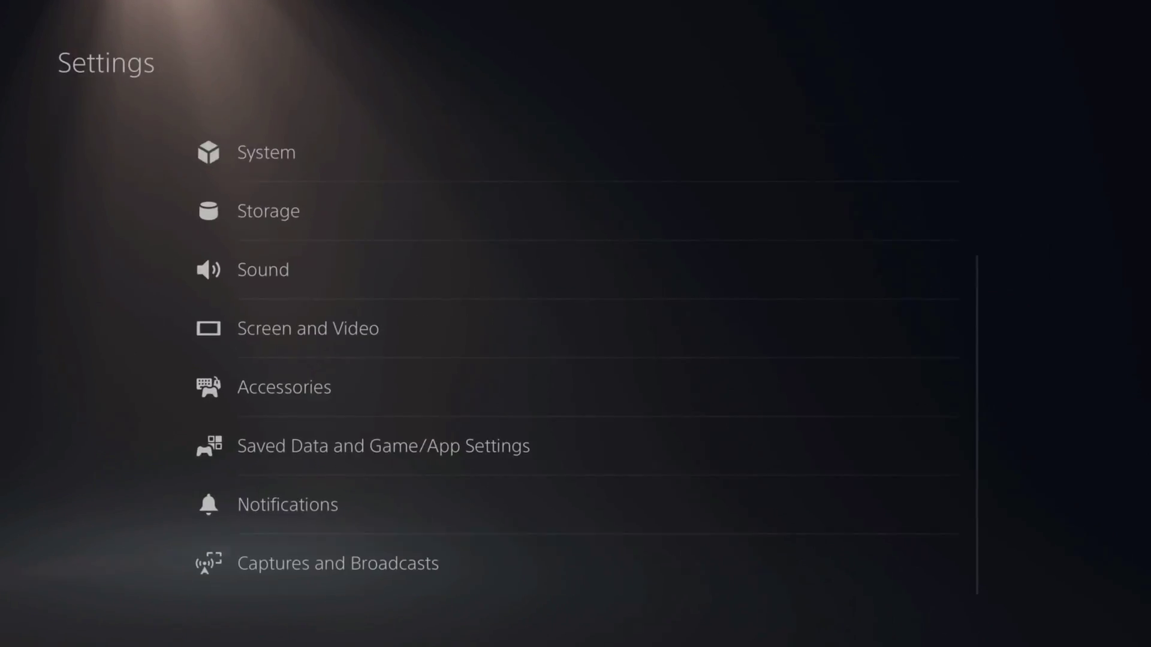
pyautogui.press('Escape')
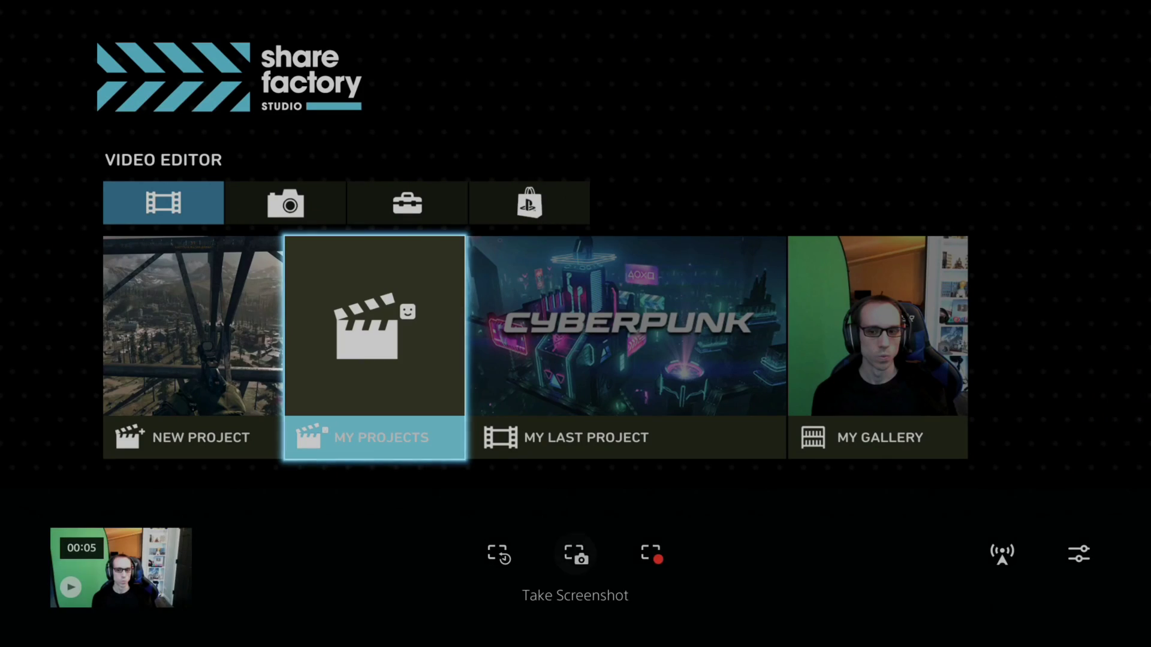
pyautogui.press('Right')
pyautogui.press('Right')
pyautogui.press('Right')
pyautogui.press('Return')
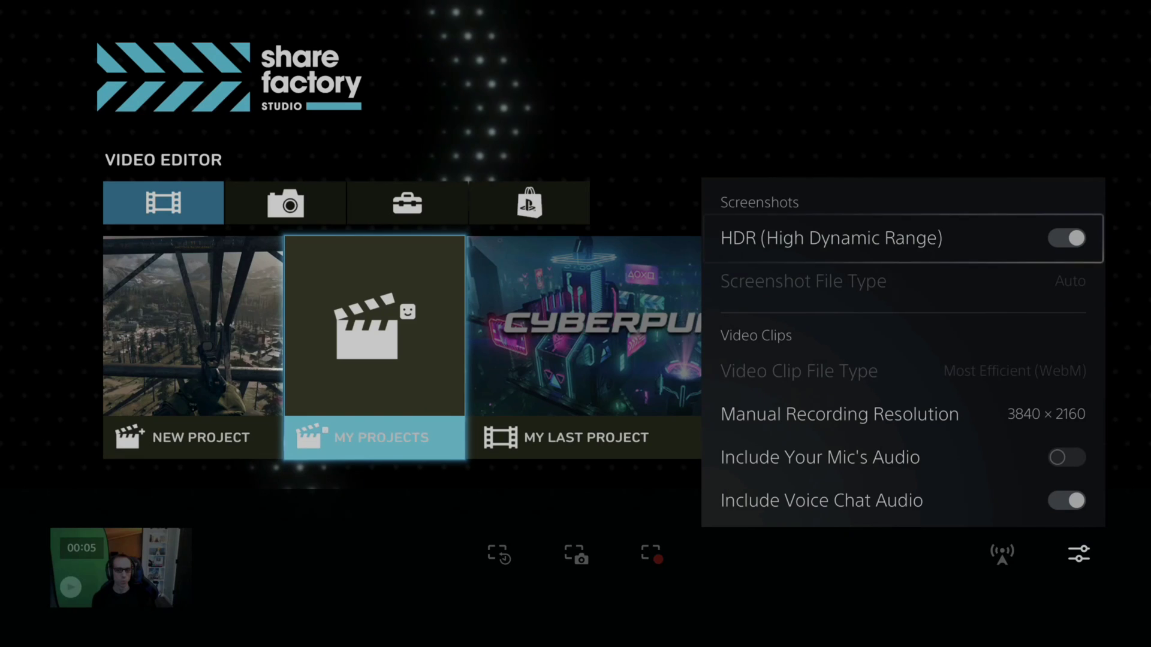
pyautogui.press('Escape')
# Open the YouTube broadcast setup and go live with the privacy kept at Private.
pyautogui.press('Left')
pyautogui.press('Return')
pyautogui.press('Return')
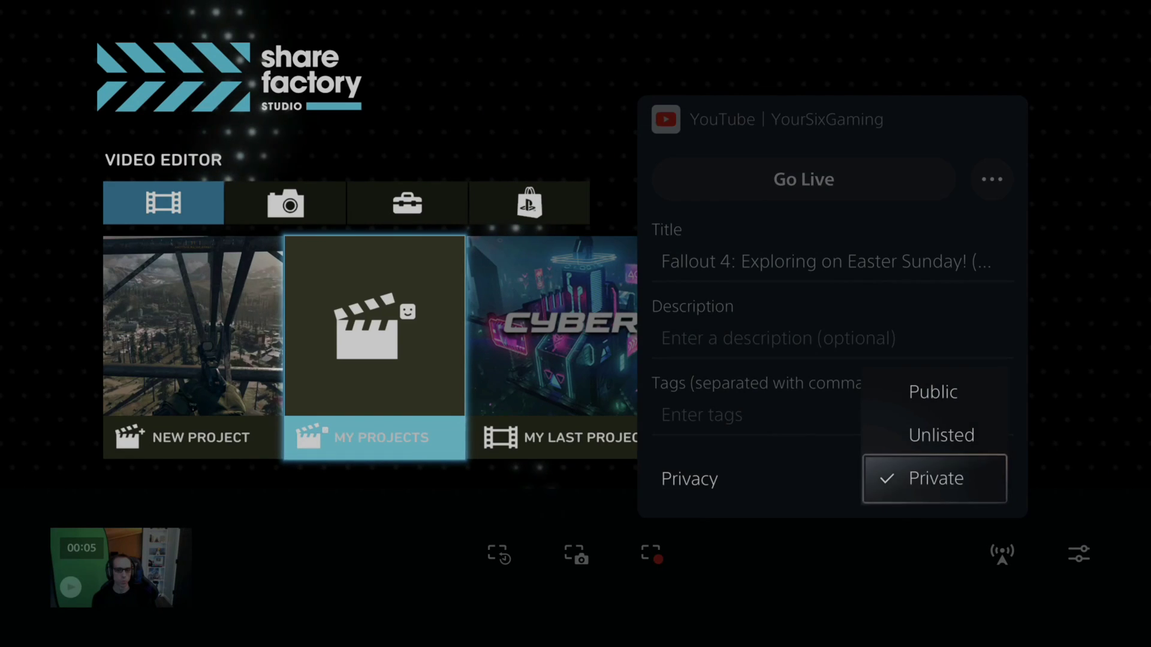
pyautogui.press('Escape')
pyautogui.press('Up')
pyautogui.press('Up')
pyautogui.press('Up')
pyautogui.press('Up')
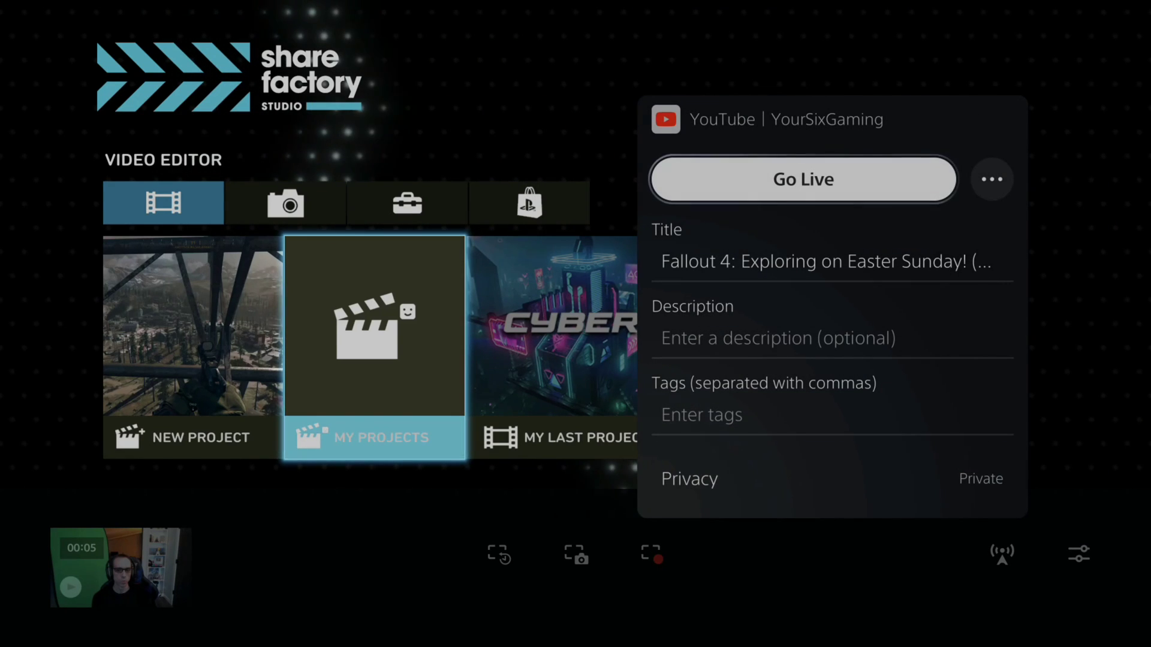
pyautogui.press('Return')
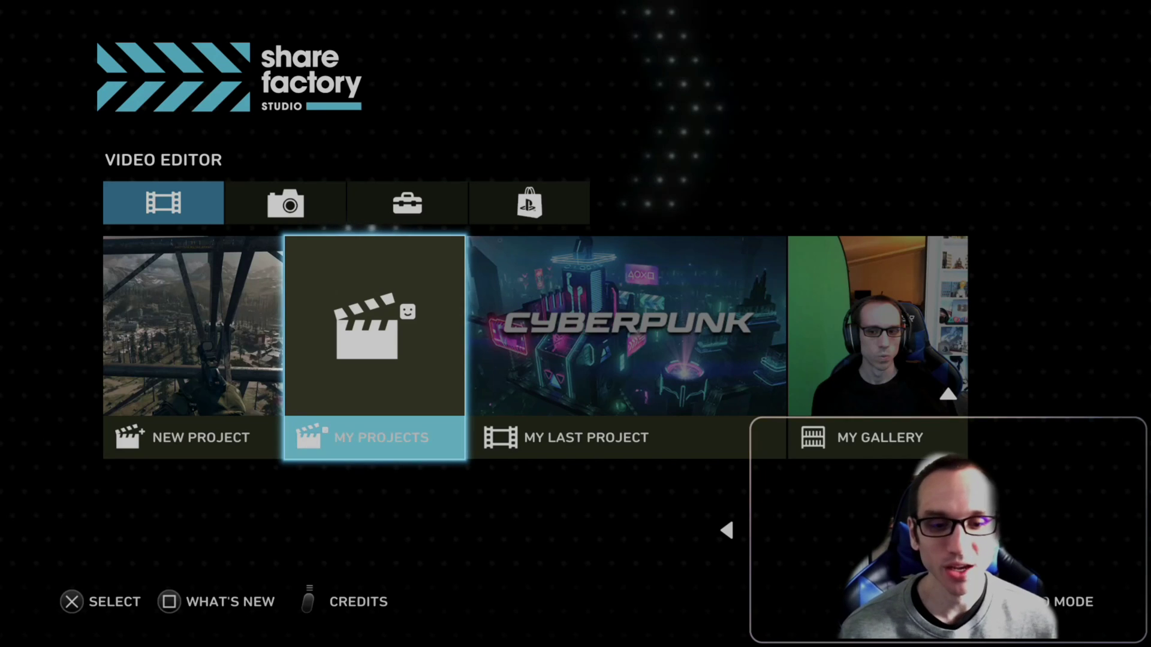
# Try other corners for the camera overlay and place it in the lower-right corner of the broadcast picture.
pyautogui.press('Left')
pyautogui.press('Left')
pyautogui.press('Left')
pyautogui.press('Left')
pyautogui.press('Left')
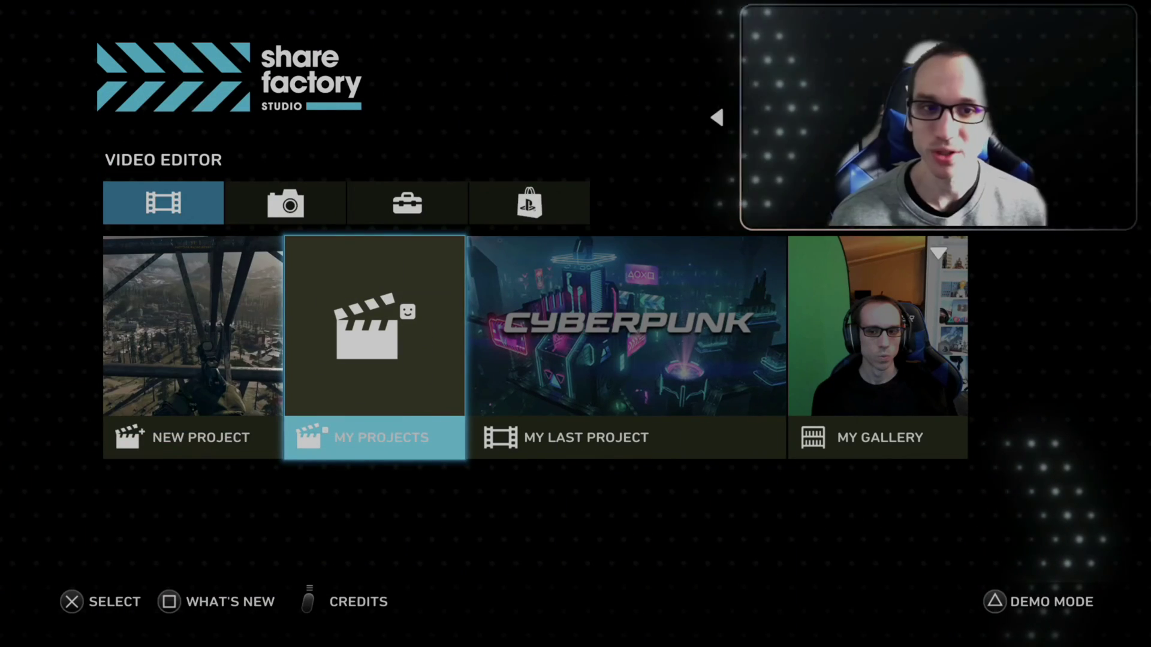
pyautogui.press('Left')
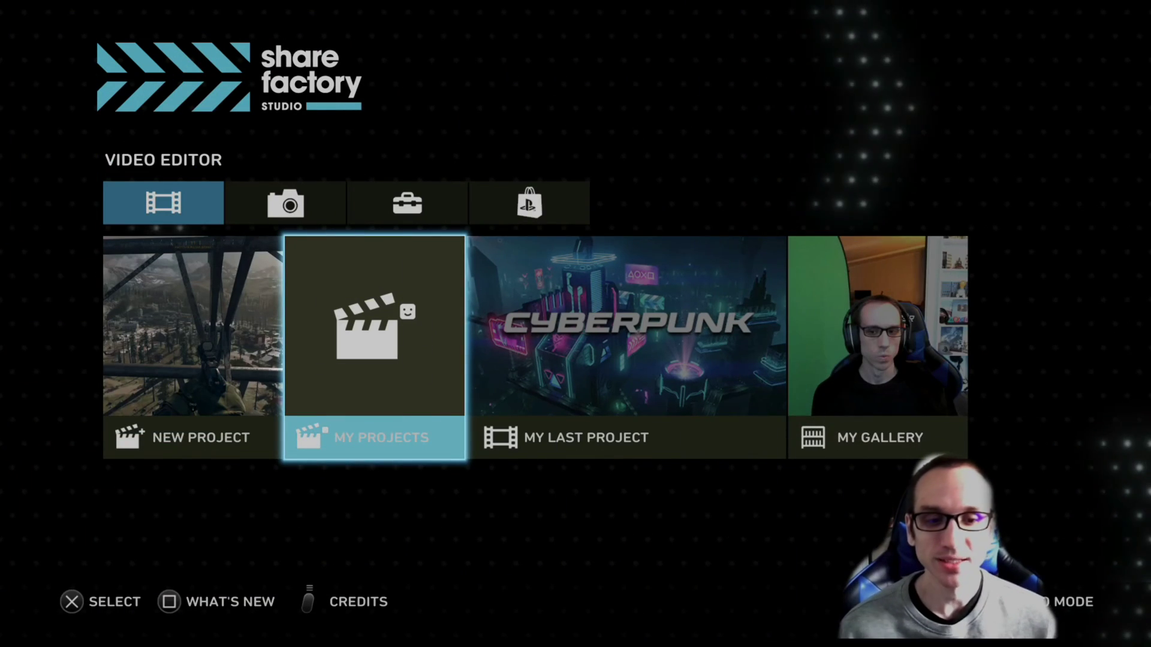